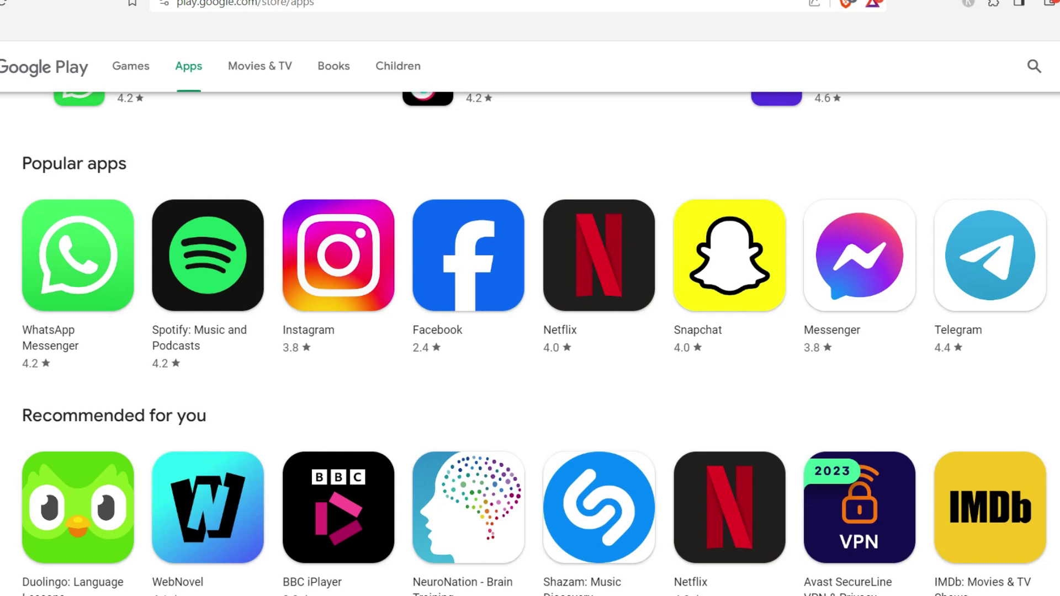
- Open the recent 'Untitled document - Google Docs' suggestion in a new Brave tab
{"action": "scroll", "coordinate": [535, 344], "scroll_direction": "down", "scroll_amount": 2}
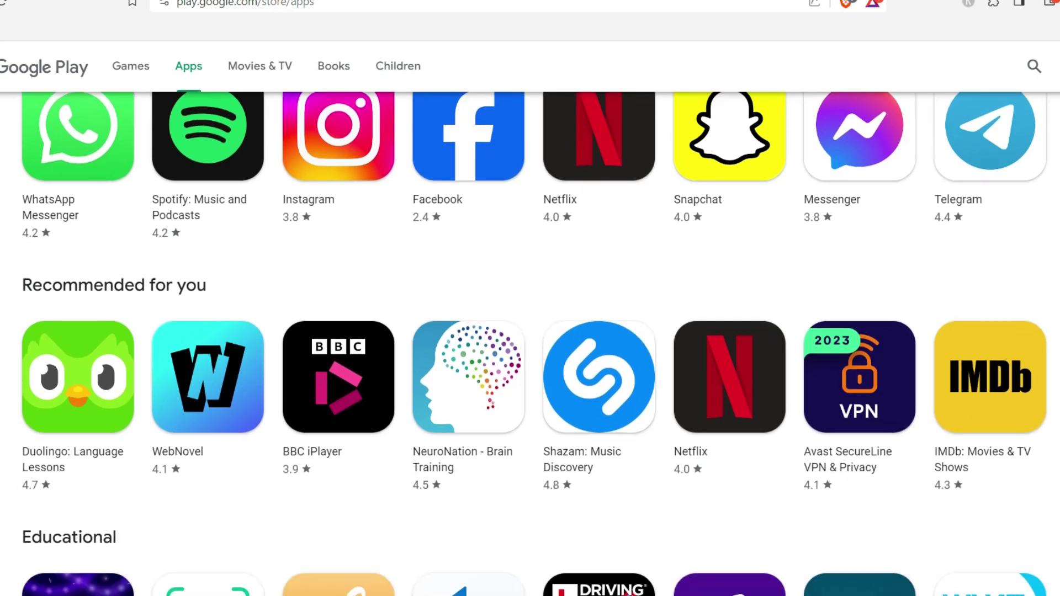
{"action": "scroll", "coordinate": [535, 344], "scroll_direction": "up", "scroll_amount": 5}
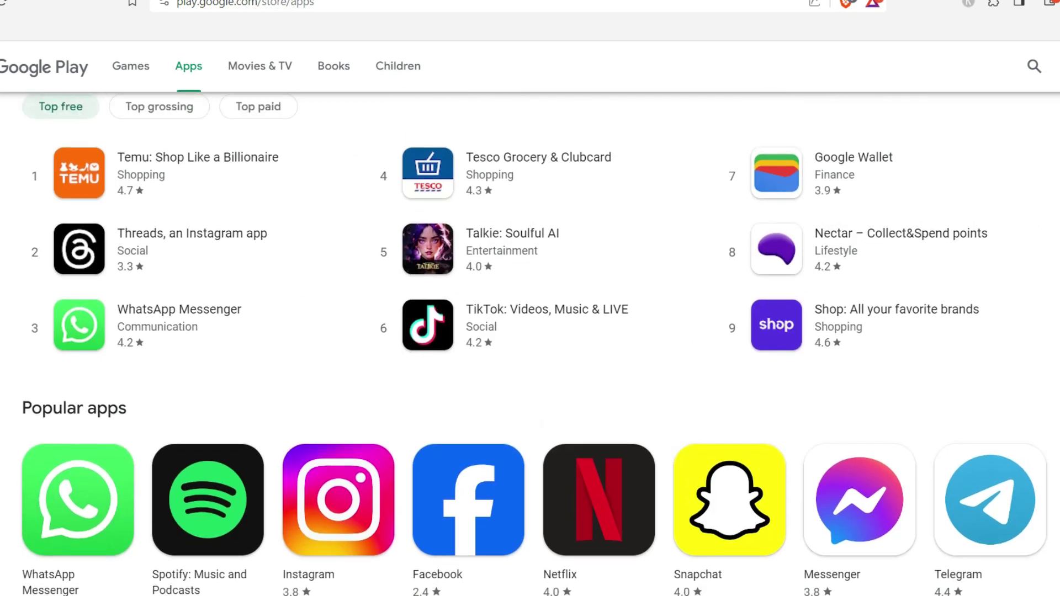
{"action": "scroll", "coordinate": [535, 343], "scroll_direction": "up", "scroll_amount": 2}
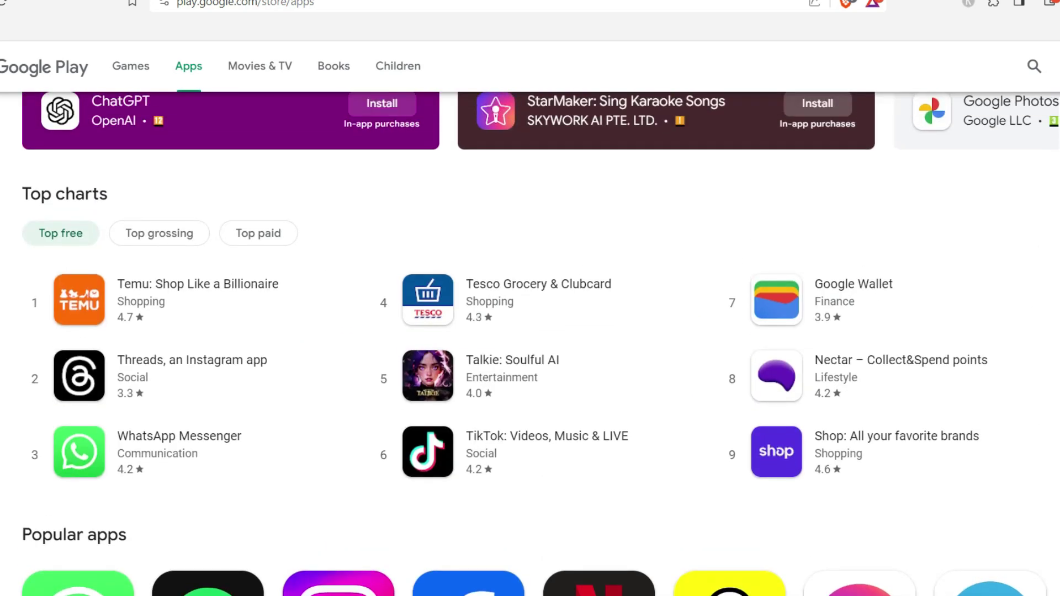
{"action": "scroll", "coordinate": [535, 344], "scroll_direction": "up", "scroll_amount": 5}
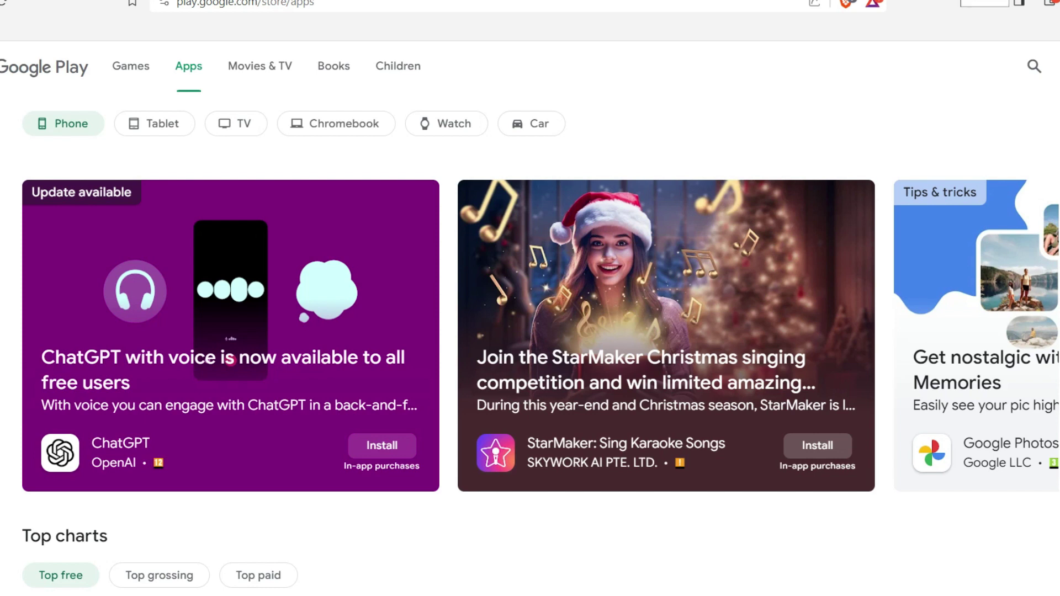
{"action": "key", "text": "ctrl+t"}
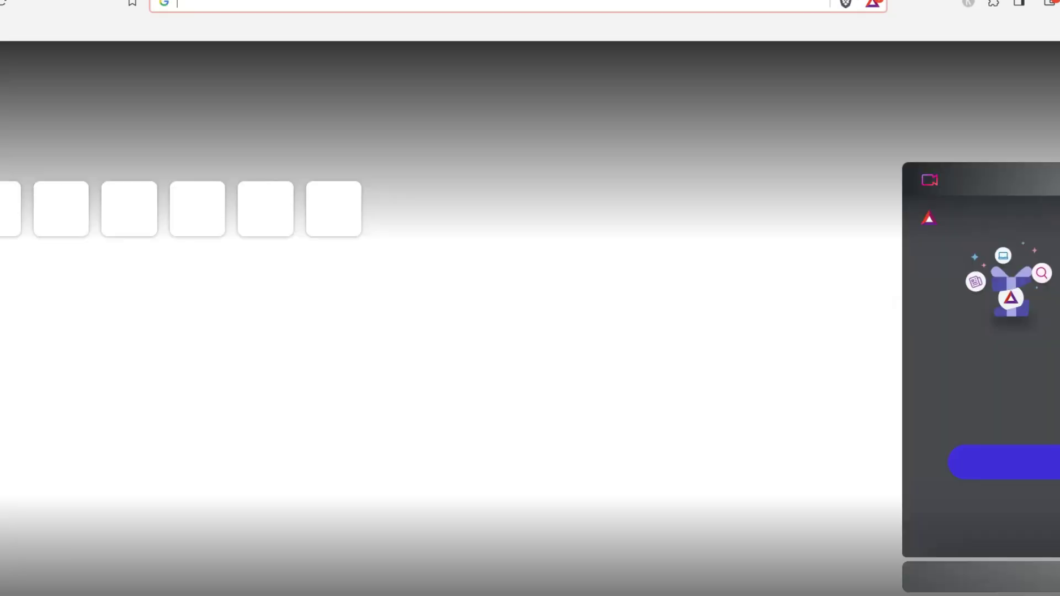
{"action": "type", "text": "g"}
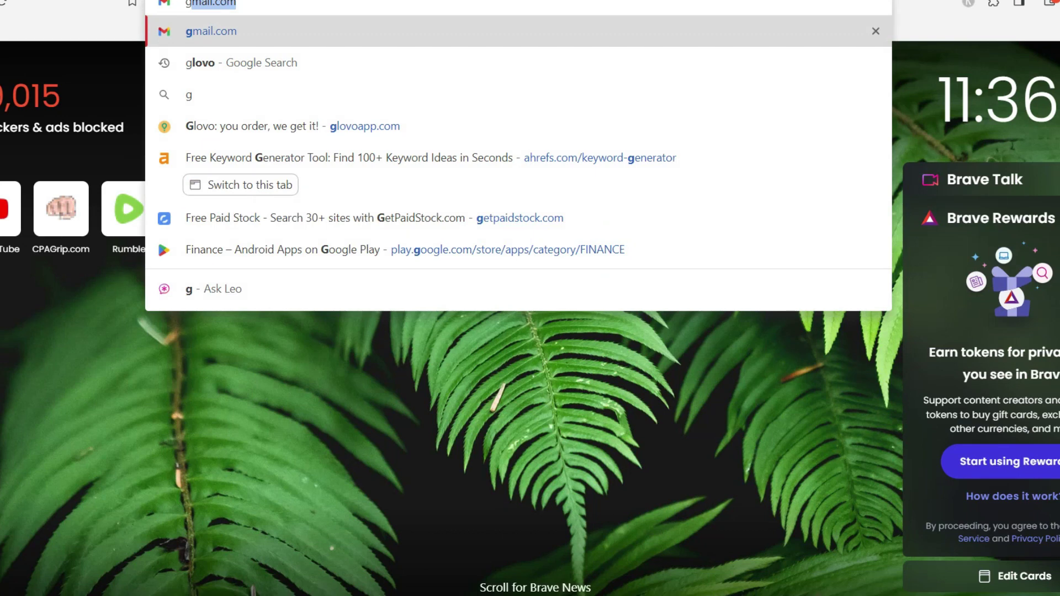
{"action": "key", "text": "BackSpace"}
{"action": "key", "text": "BackSpace"}
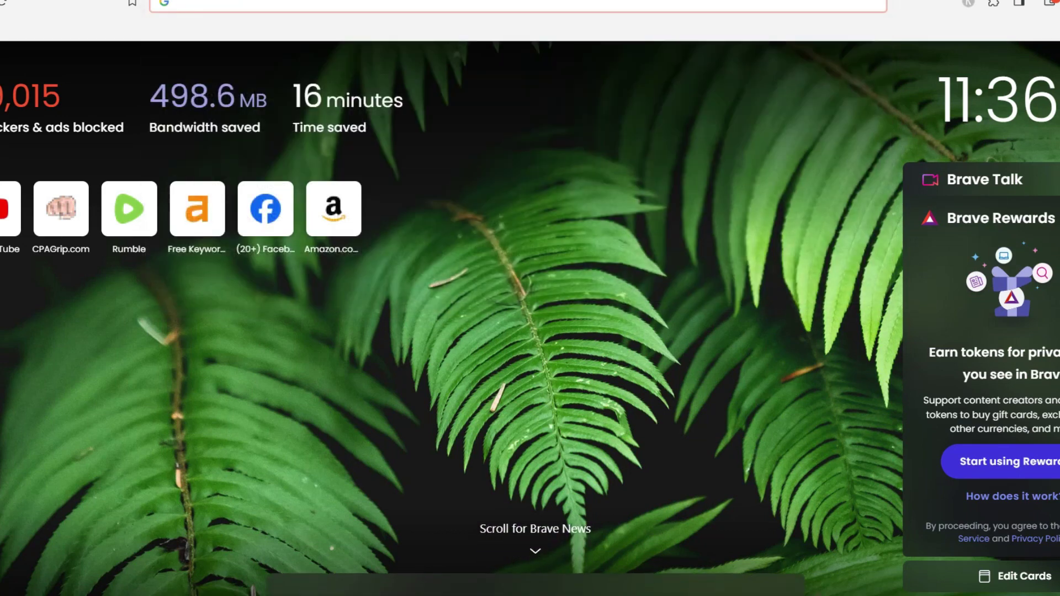
{"action": "type", "text": "do"}
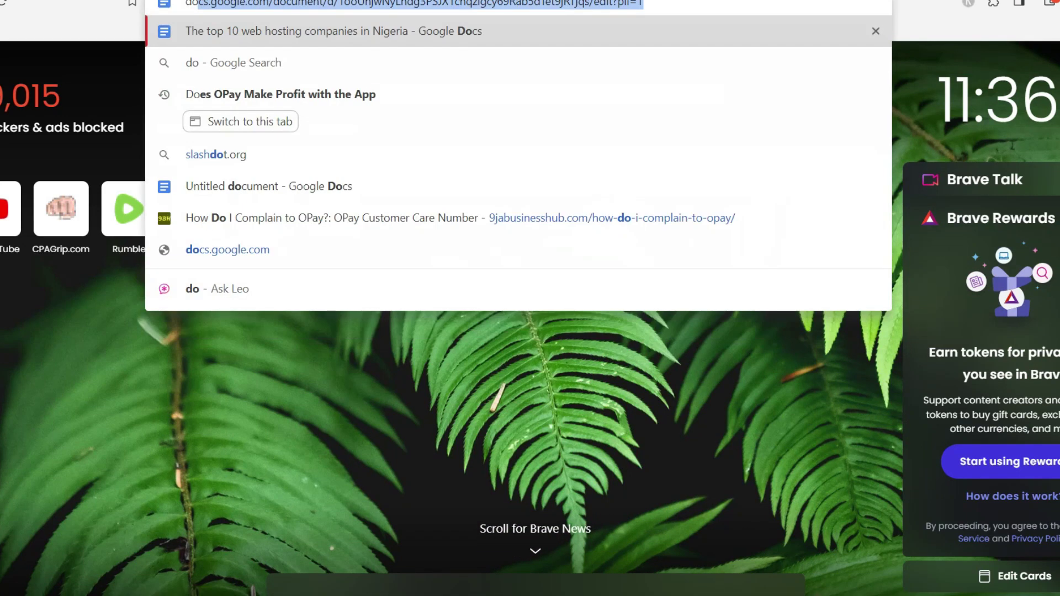
{"action": "left_click", "coordinate": [482, 194]}
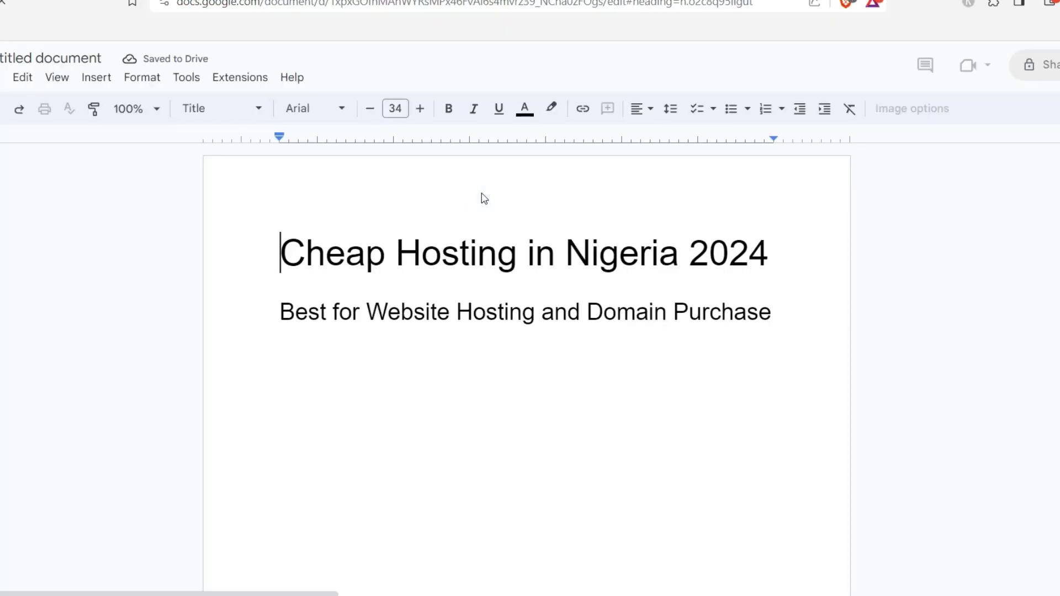
- Create a new blank document with the line '2 ways to stop loan apps from accessing your contact or calling your contact'
{"action": "left_click", "coordinate": [1, 77]}
{"action": "mouse_move", "coordinate": [33, 107]}
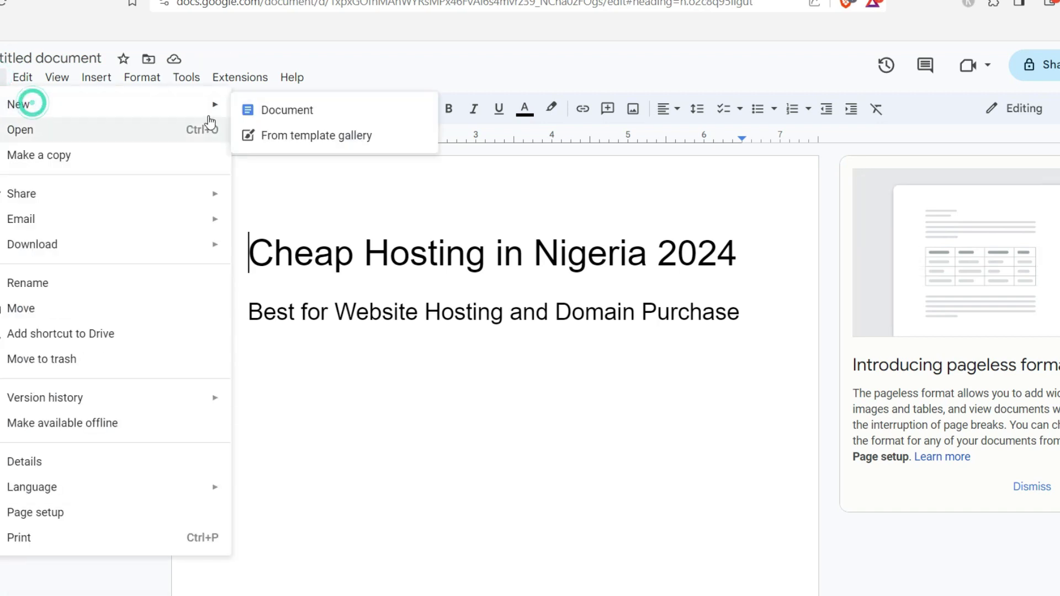
{"action": "left_click", "coordinate": [271, 108]}
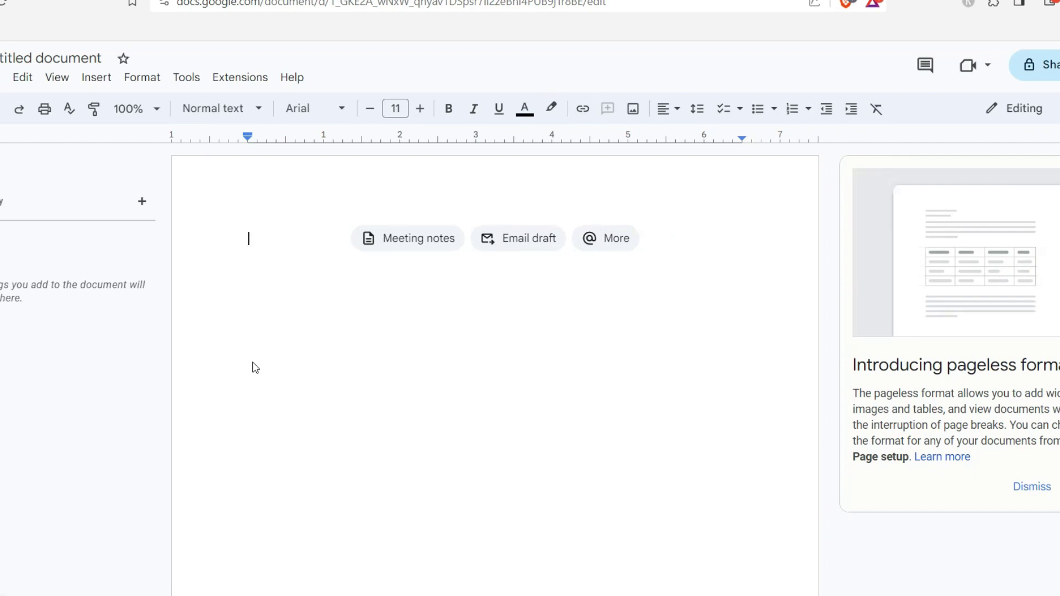
{"action": "type", "text": "2 ways "}
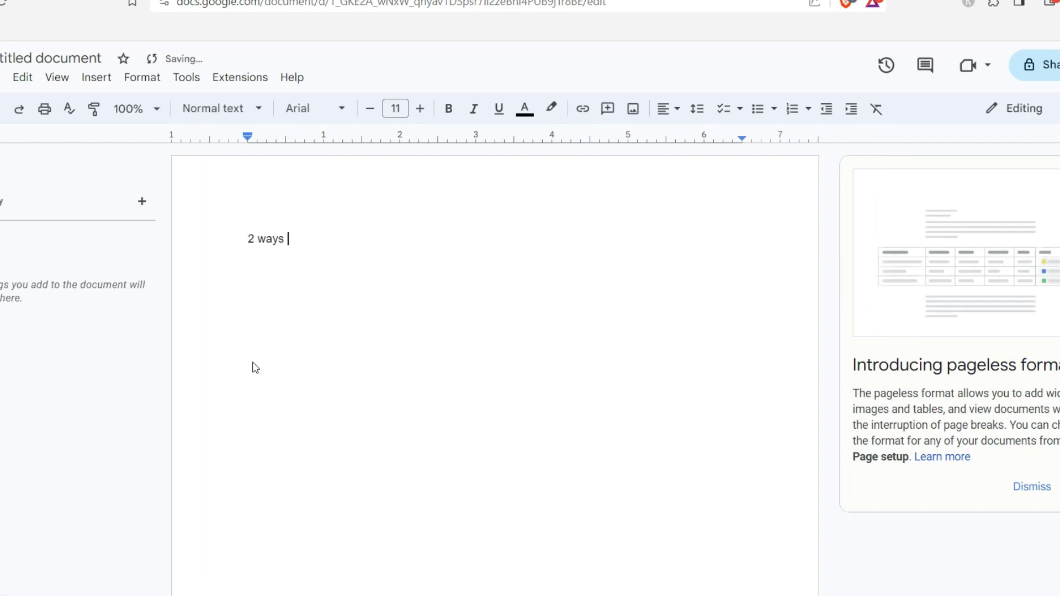
{"action": "type", "text": "to stop "}
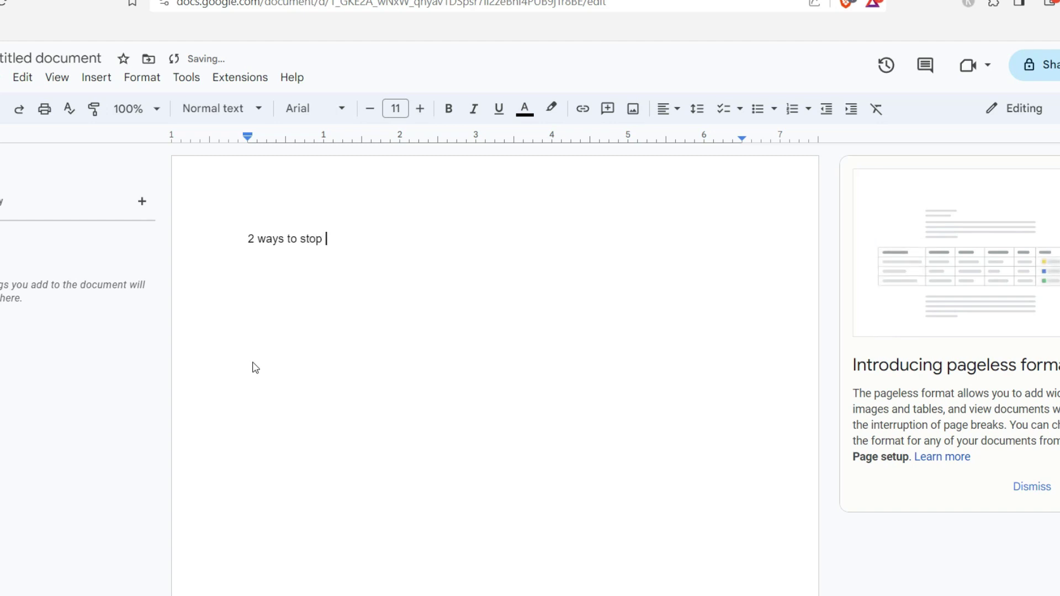
{"action": "type", "text": "loan apps from accessing your contact or calling "}
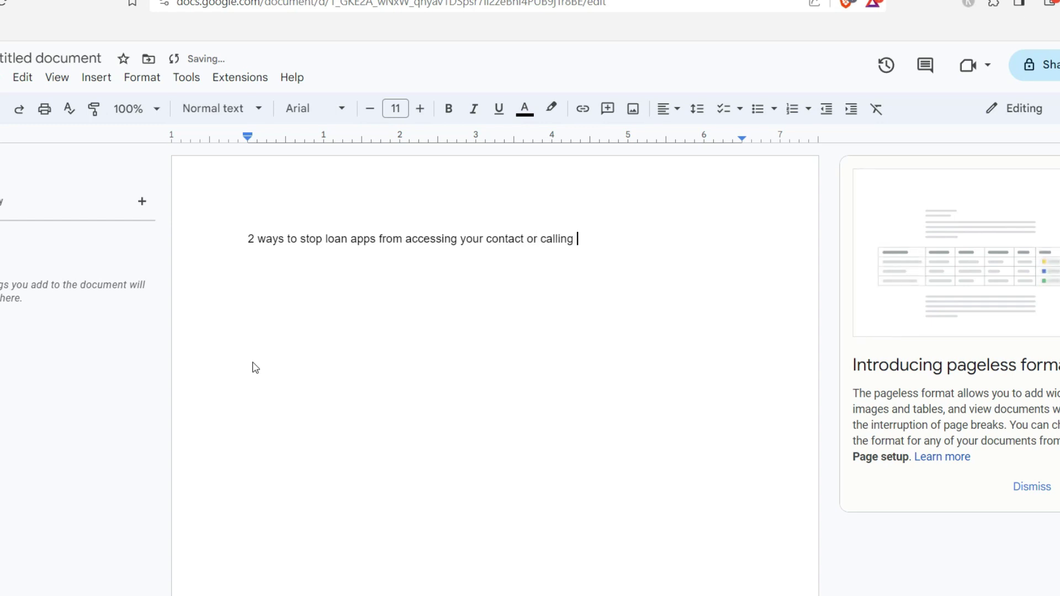
{"action": "type", "text": "your contac"}
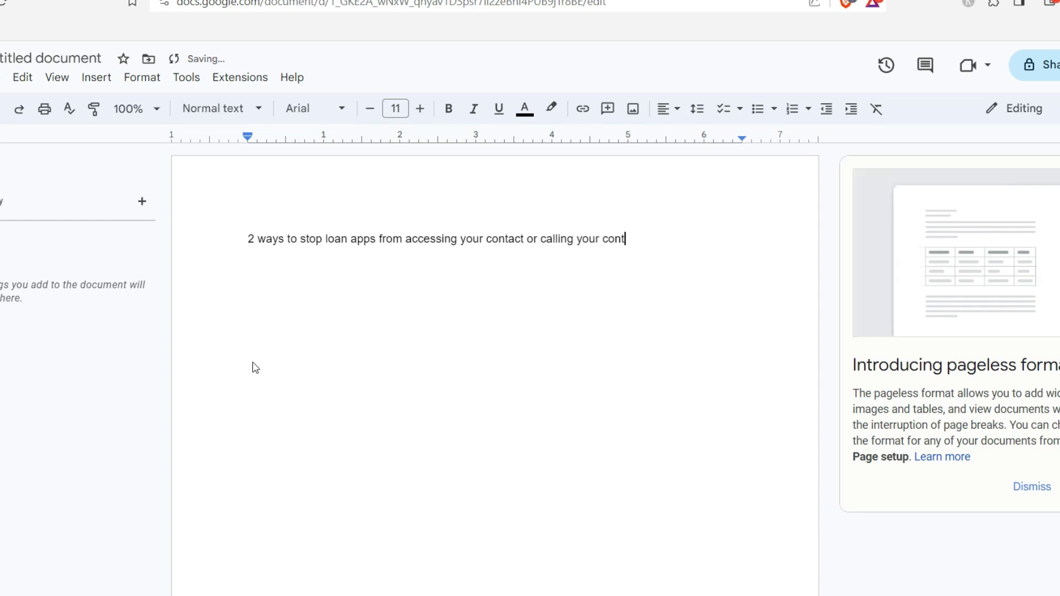
{"action": "type", "text": "t"}
{"action": "key", "text": "ctrl+a"}
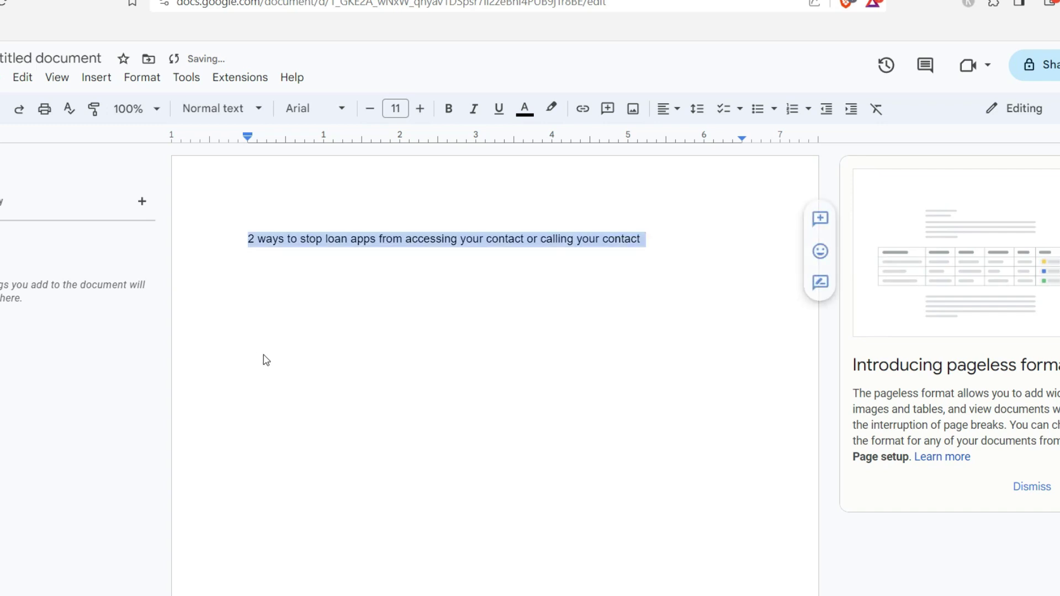
- Increase the heading's font size to 26 pt
{"action": "left_click", "coordinate": [421, 109]}
{"action": "left_click", "coordinate": [421, 109]}
{"action": "left_click", "coordinate": [420, 109]}
{"action": "double_click", "coordinate": [421, 109]}
{"action": "double_click", "coordinate": [421, 109]}
{"action": "double_click", "coordinate": [421, 109]}
{"action": "double_click", "coordinate": [421, 108]}
{"action": "left_click", "coordinate": [421, 109]}
{"action": "left_click", "coordinate": [420, 108]}
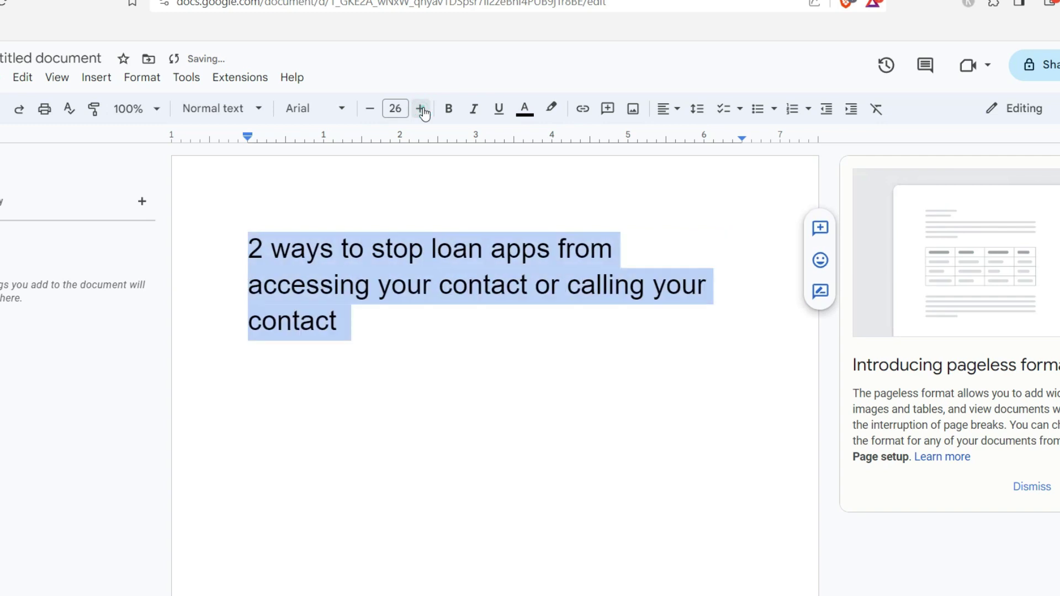
- Add a new line below the heading with the first-method text ending 'within the stipulated time.'
{"action": "left_click", "coordinate": [395, 328]}
{"action": "key", "text": "Return"}
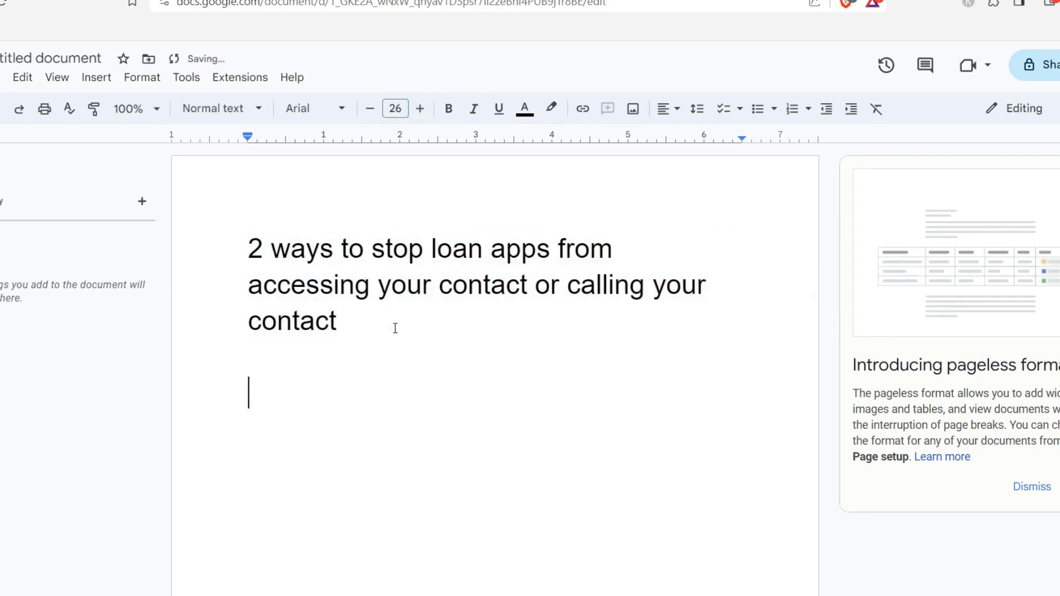
{"action": "type", "text": "first met"}
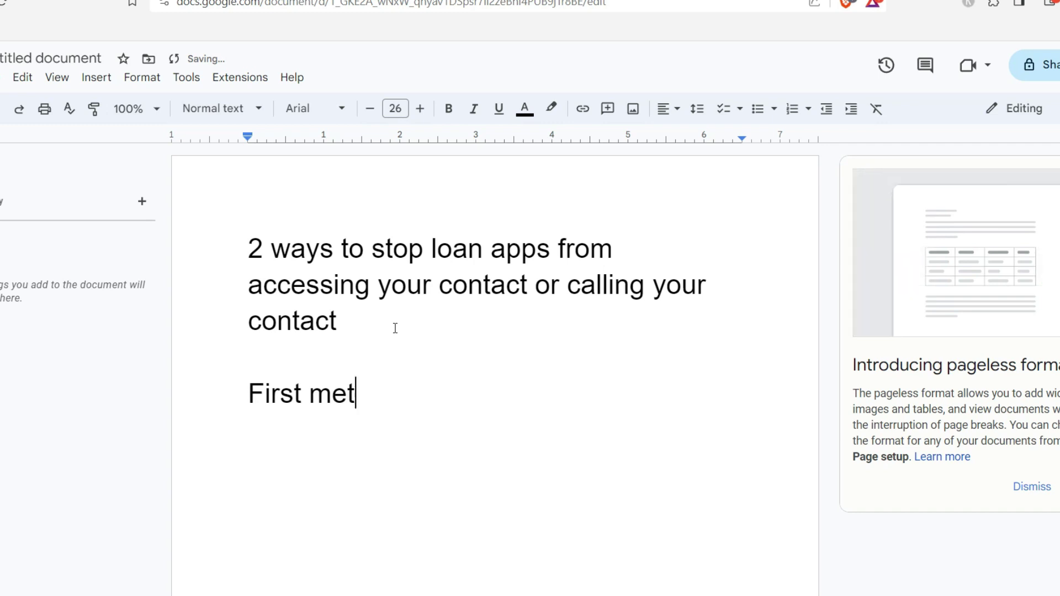
{"action": "type", "text": "hod"}
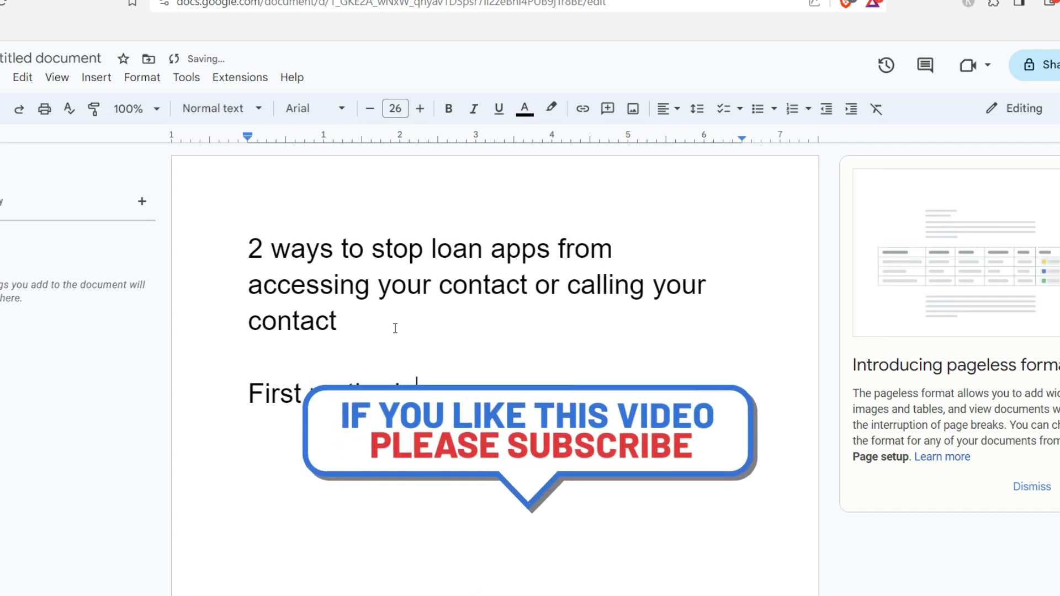
{"action": "type", "text": ":"}
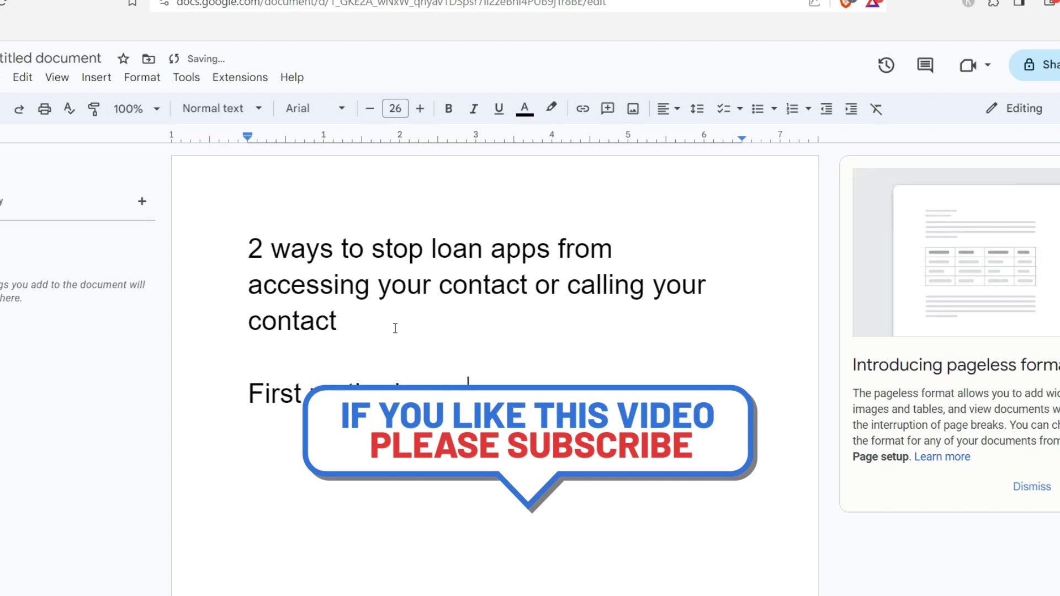
{"action": "type", "text": " G"}
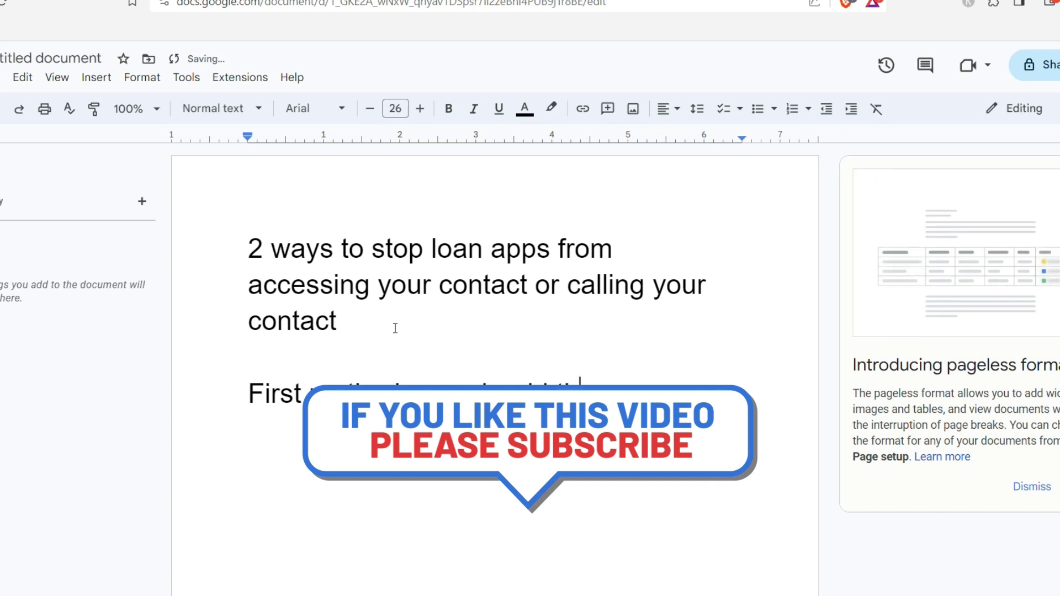
{"action": "type", "text": "oan"}
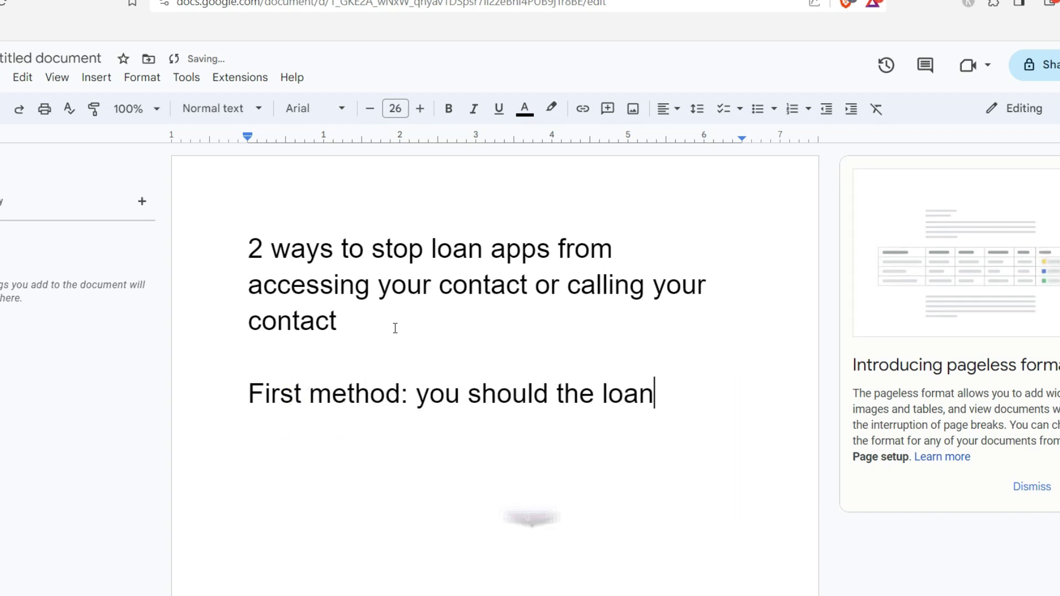
{"action": "type", "text": " you take"}
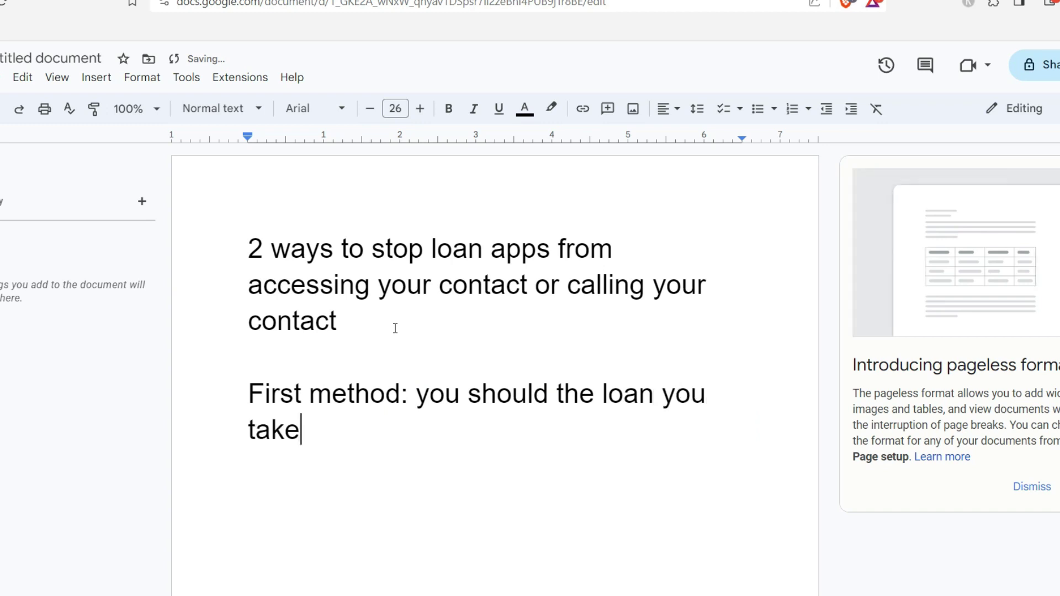
{"action": "type", "text": " from the app "}
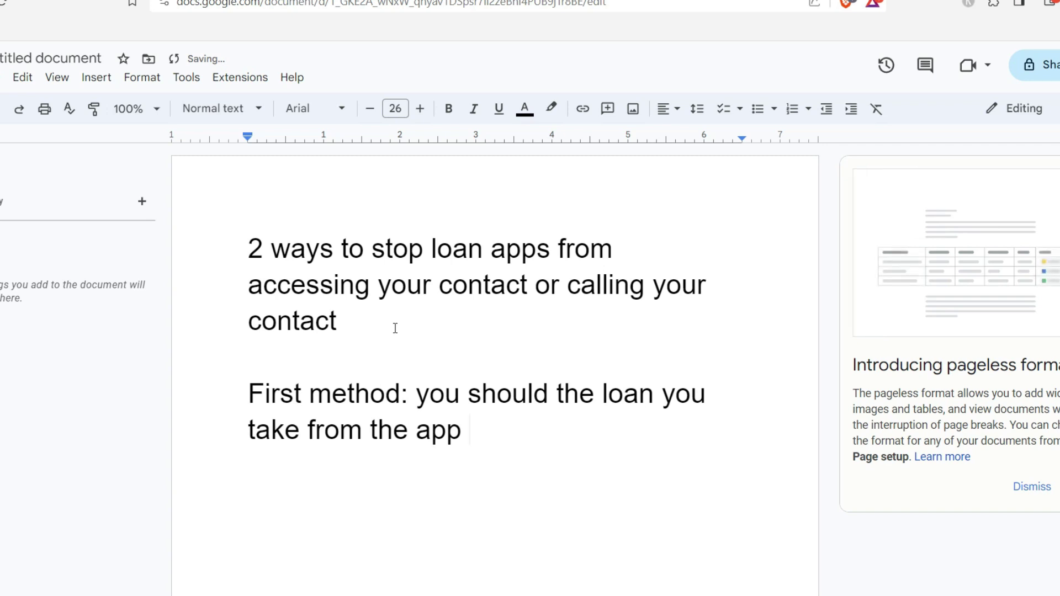
{"action": "type", "text": "within t"}
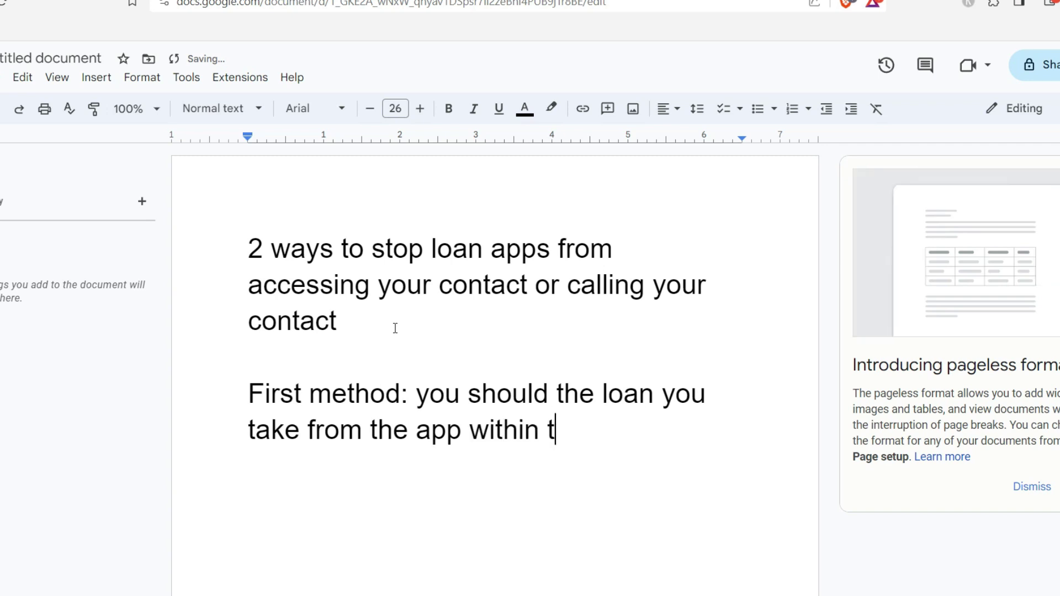
{"action": "type", "text": "he stim"}
{"action": "key", "text": "BackSpace"}
{"action": "type", "text": "pulated time."}
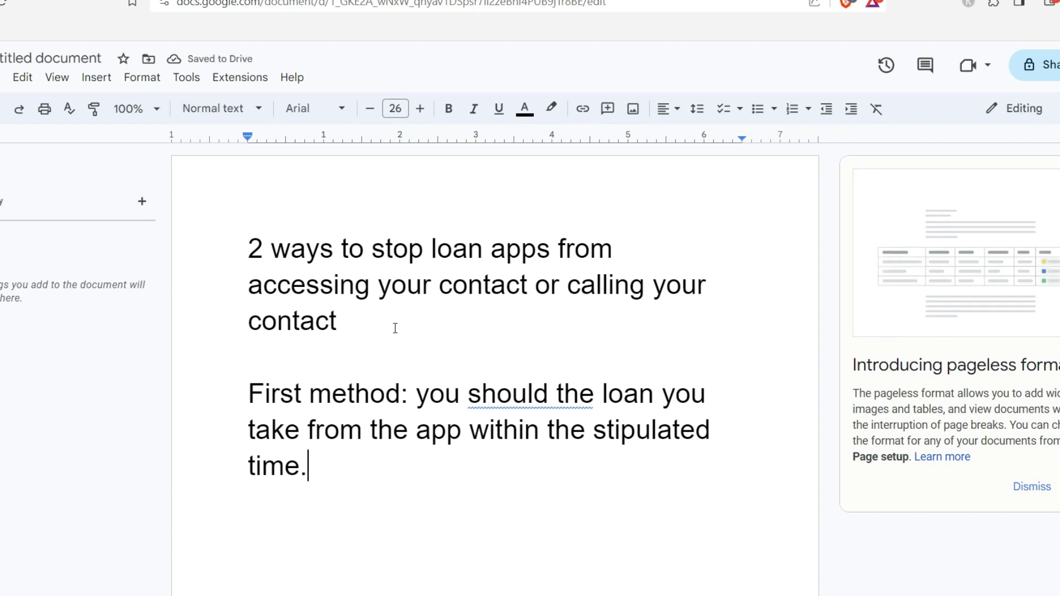
- Accept the grammar suggestion changing 'should the' to 'should get the' in the first-method sentence
{"action": "left_click", "coordinate": [555, 397]}
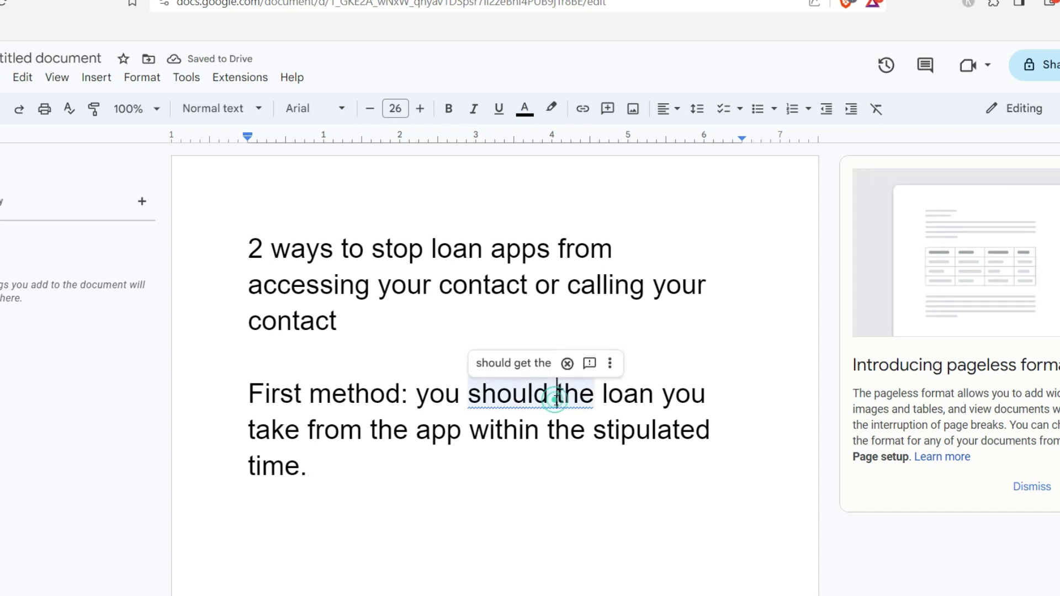
{"action": "left_click", "coordinate": [523, 367]}
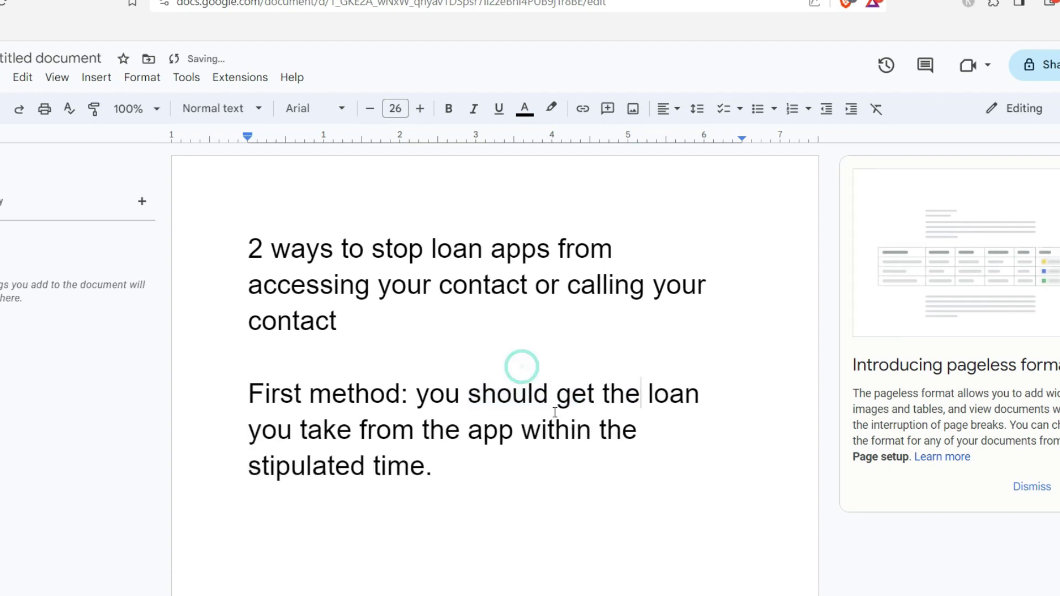
{"action": "left_click", "coordinate": [449, 473]}
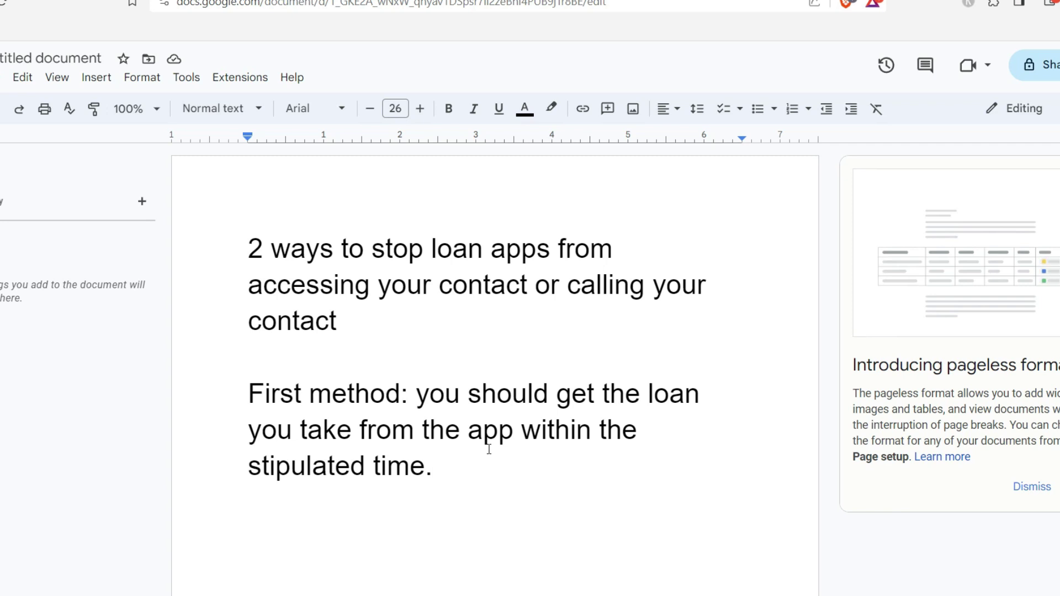
- Add a paragraph below reading 'second method: not taken a loan from loan apps'
{"action": "key", "text": "Return"}
{"action": "key", "text": "Return"}
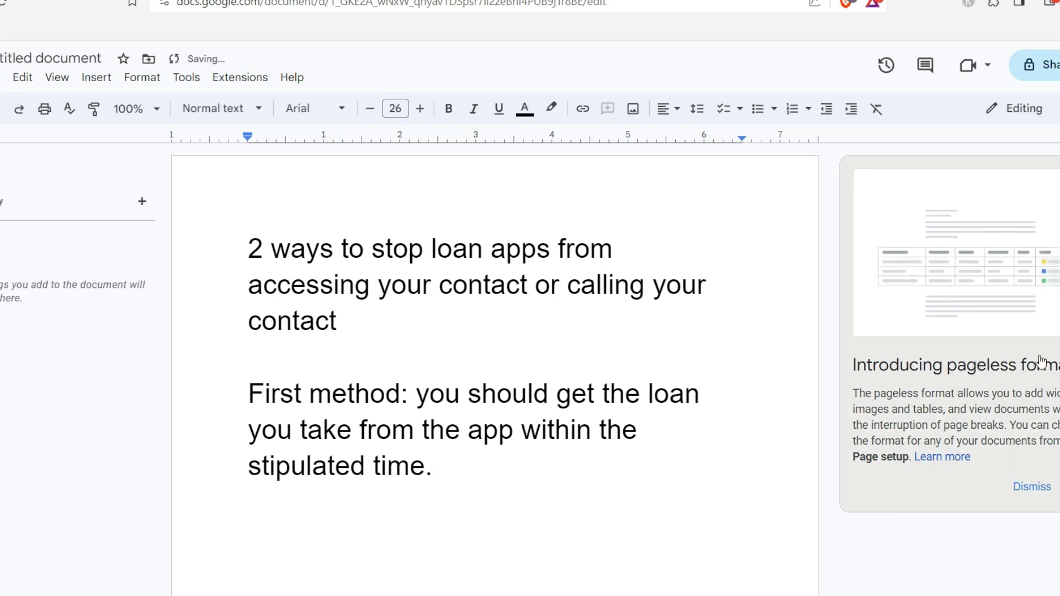
{"action": "scroll", "coordinate": [616, 350], "scroll_direction": "down", "scroll_amount": 2}
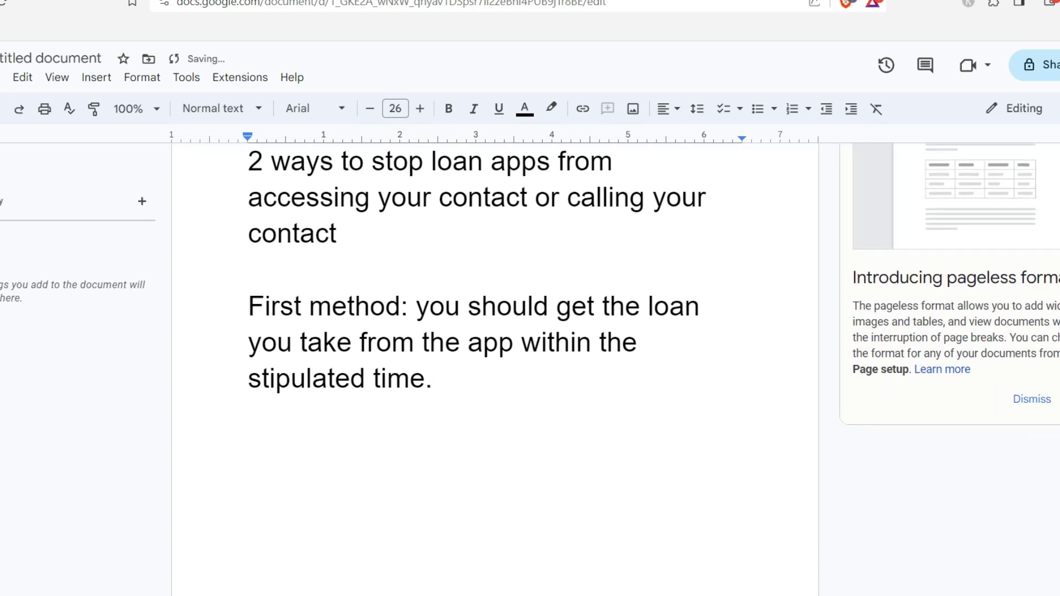
{"action": "type", "text": "secon"}
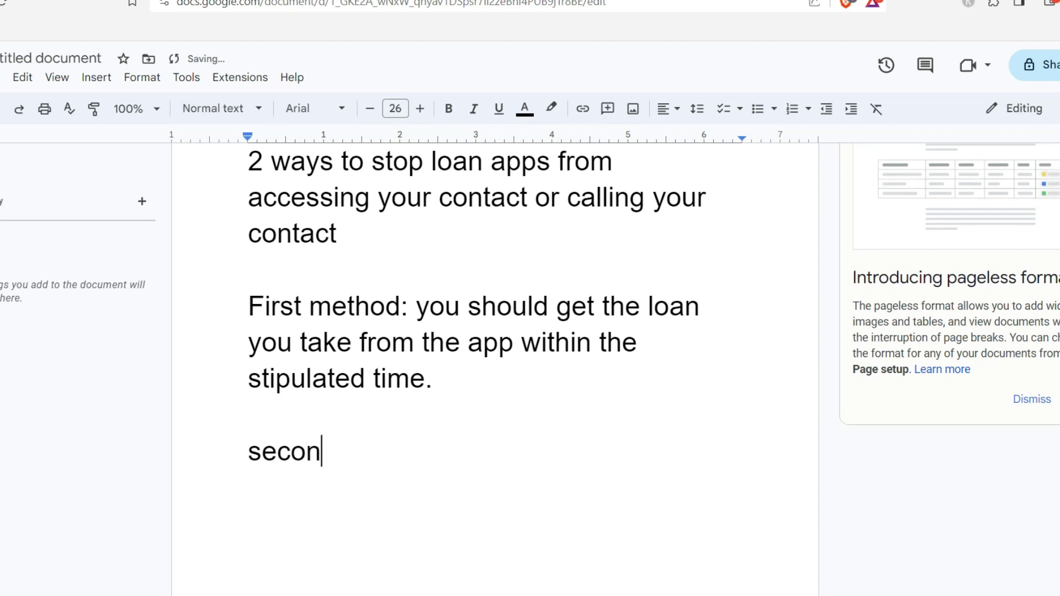
{"action": "type", "text": "d metho"}
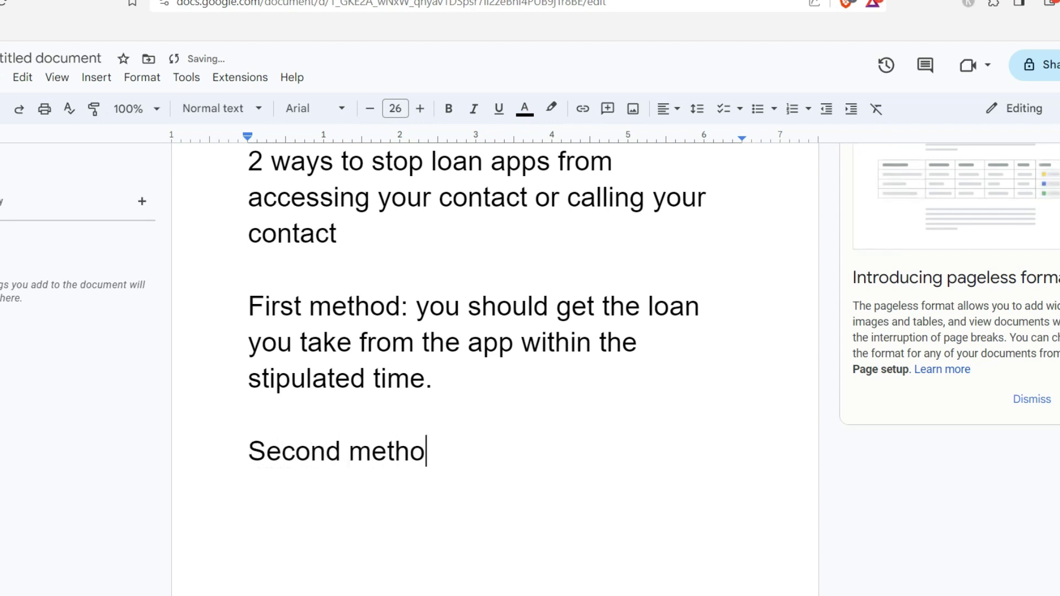
{"action": "type", "text": "d: "}
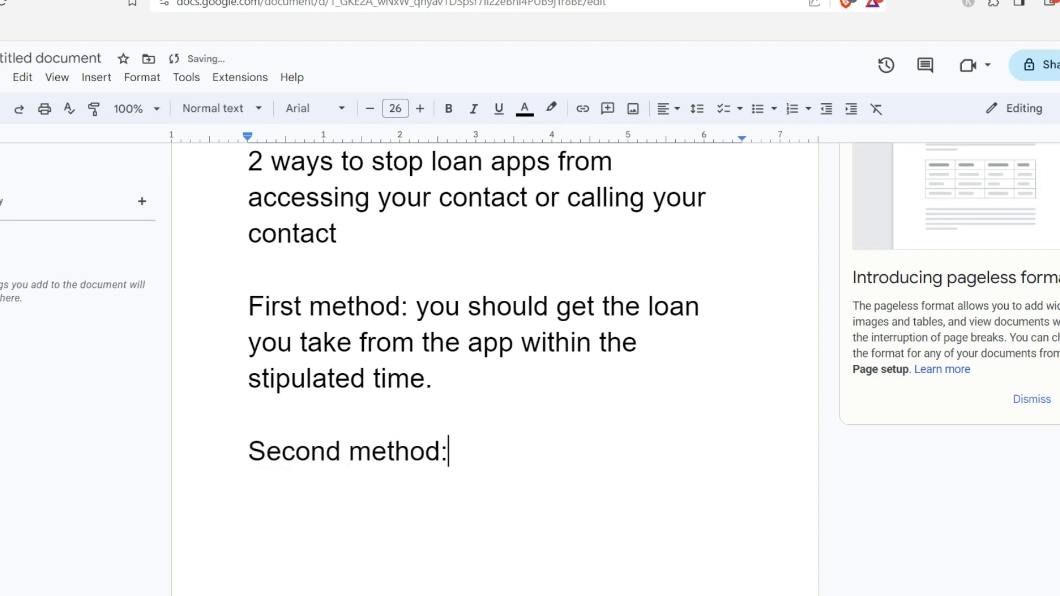
{"action": "type", "text": "not "}
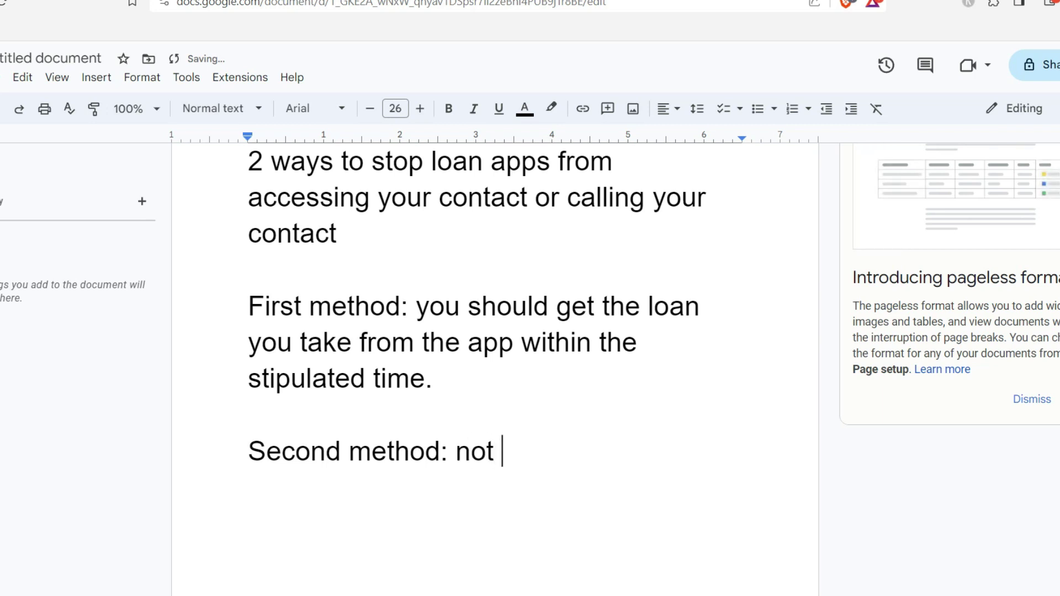
{"action": "type", "text": "taken "}
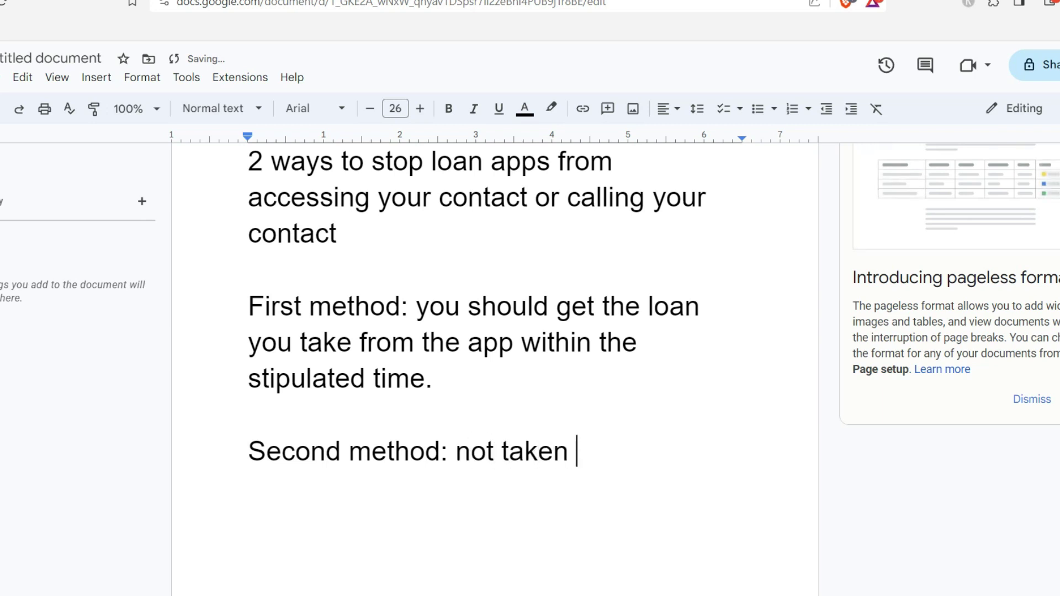
{"action": "type", "text": "a loan f"}
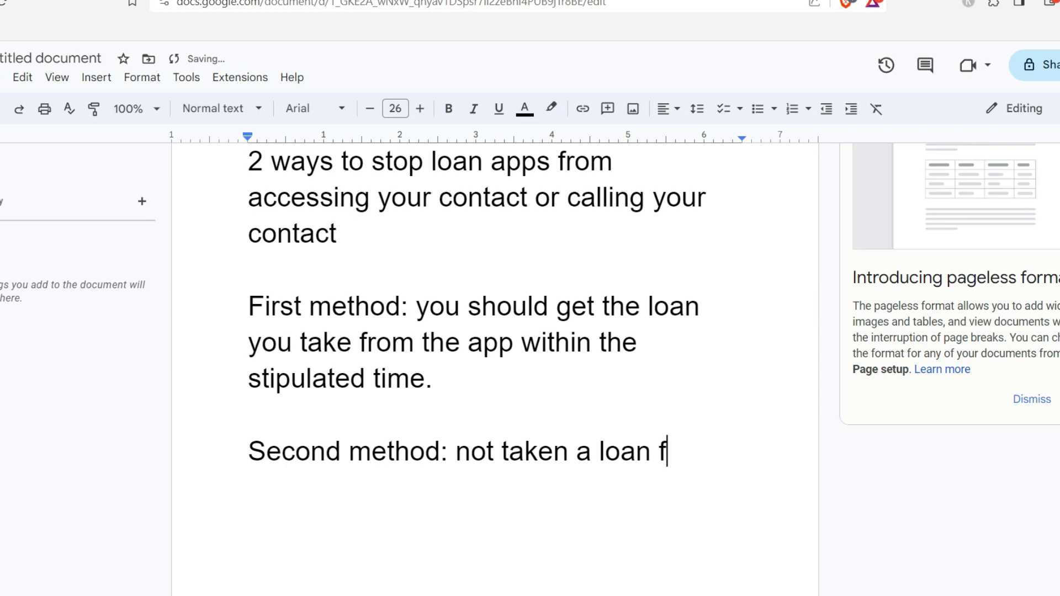
{"action": "type", "text": "rom loan"}
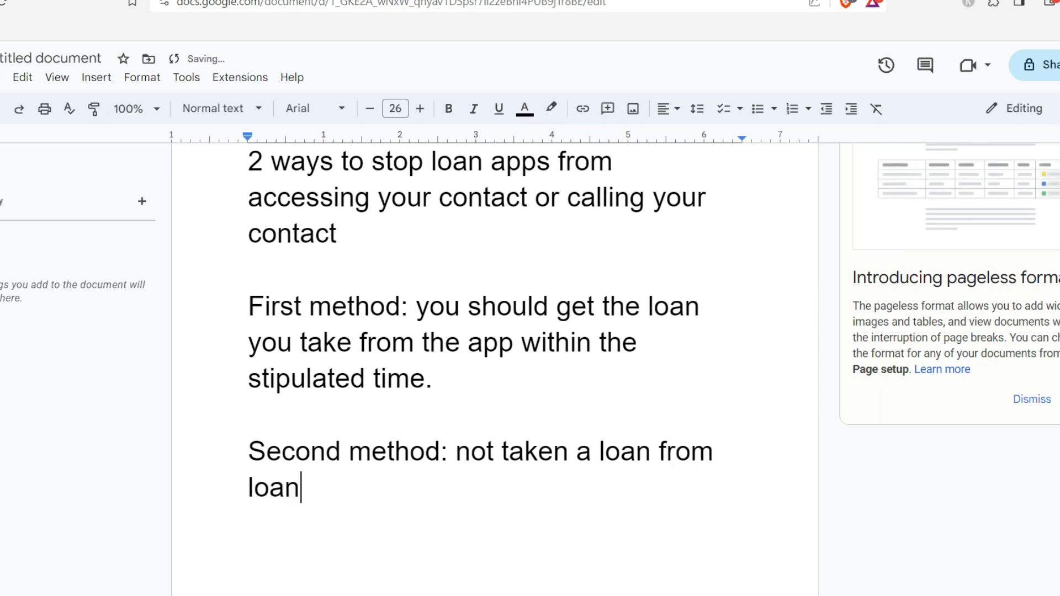
{"action": "type", "text": " apps"}
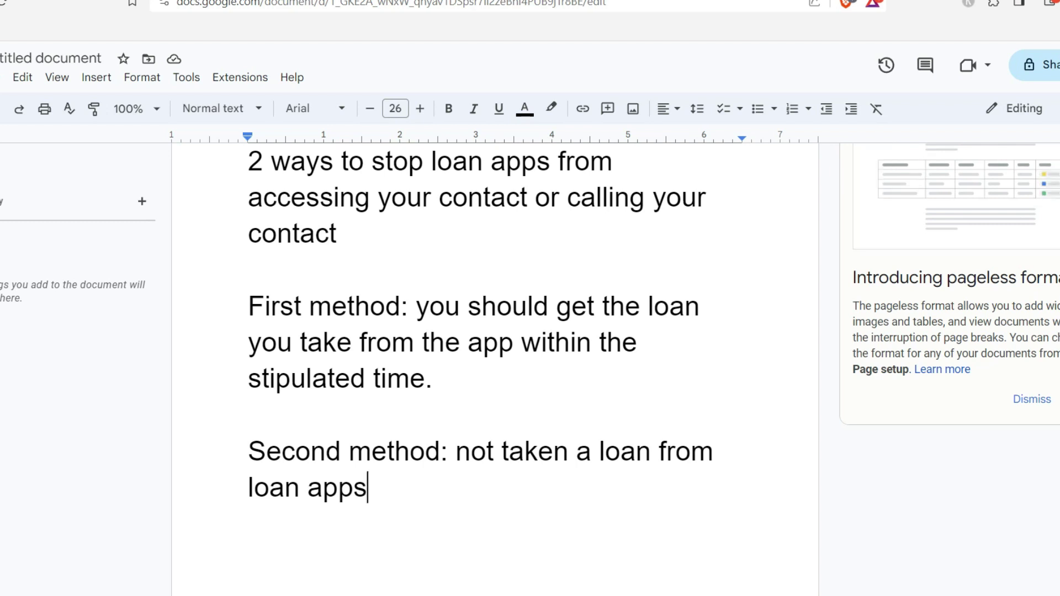
- End the second-method sentence with a period after 'loan apps'
{"action": "type", "text": "."}
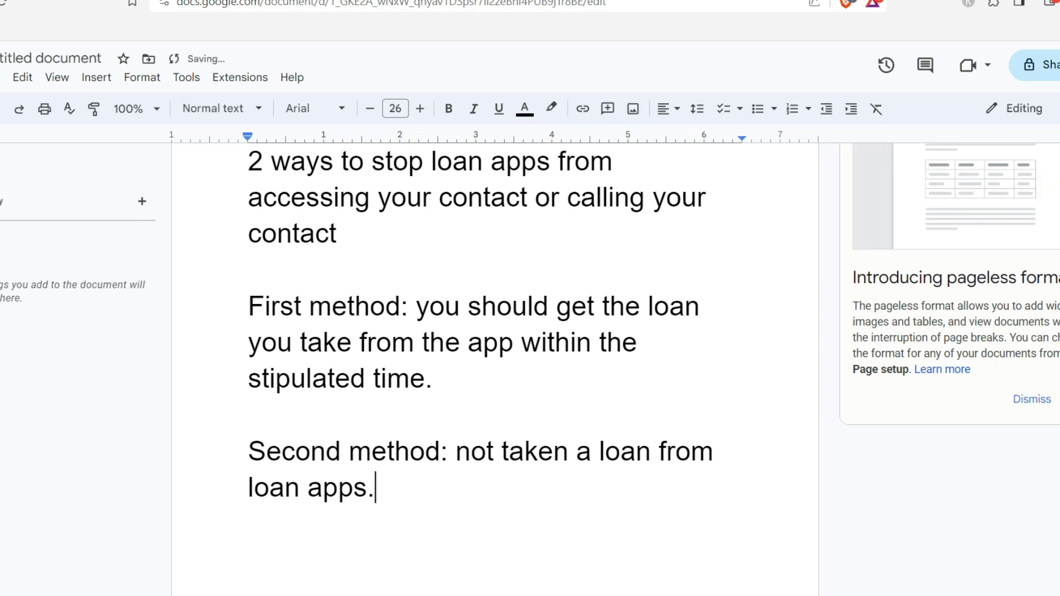